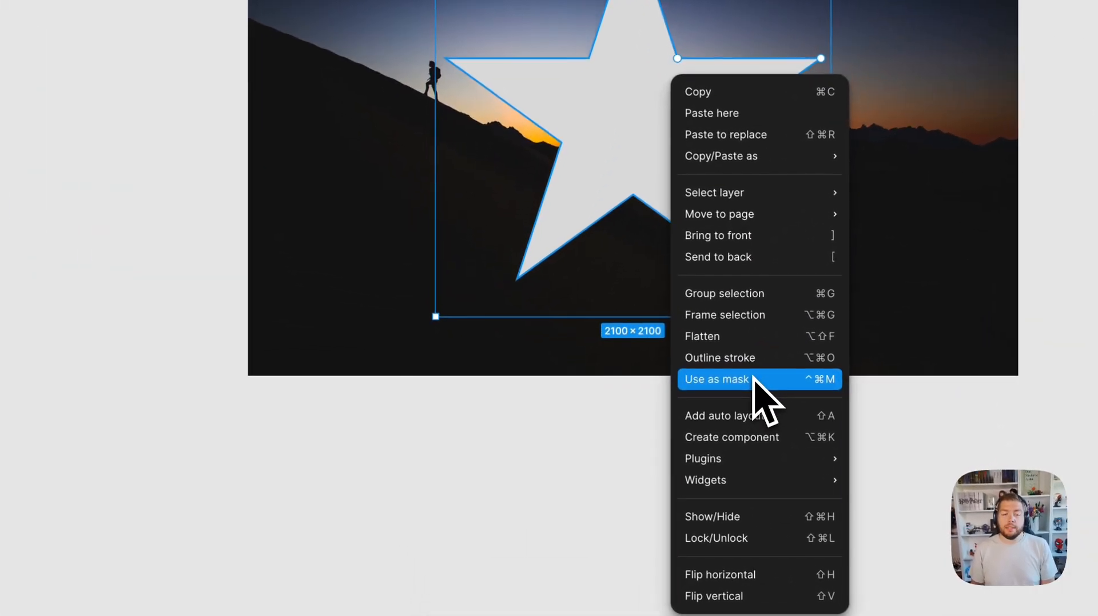
- Turn the star into a mask and move the neom-uqAUg1zvMXQ-unsplash 3 image into its mask group above the star
{"action": "left_click", "coordinate": [753, 379]}
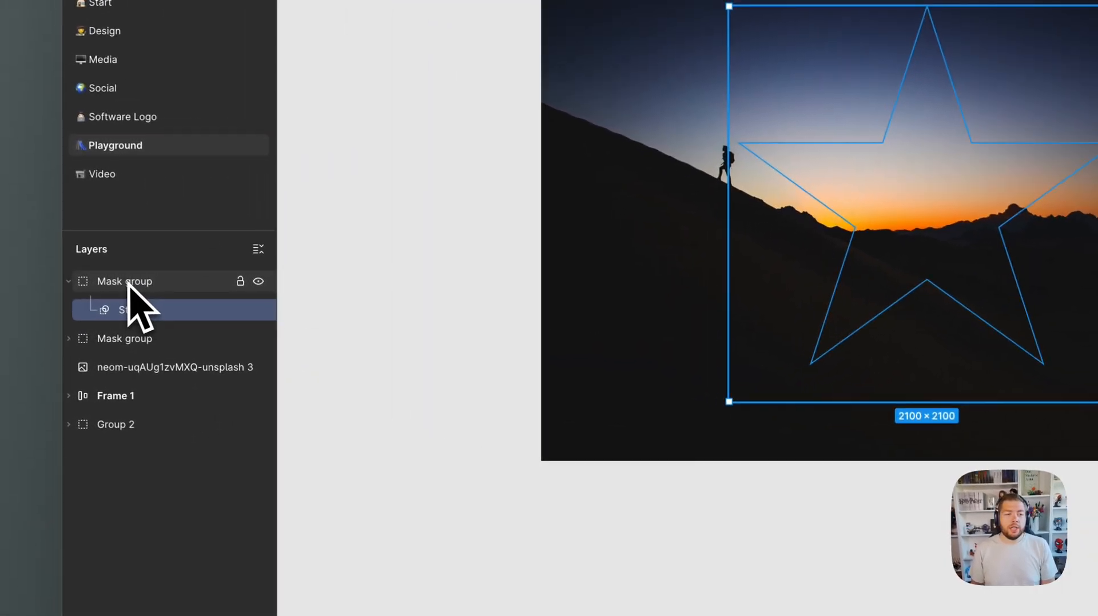
{"action": "left_click", "coordinate": [130, 281]}
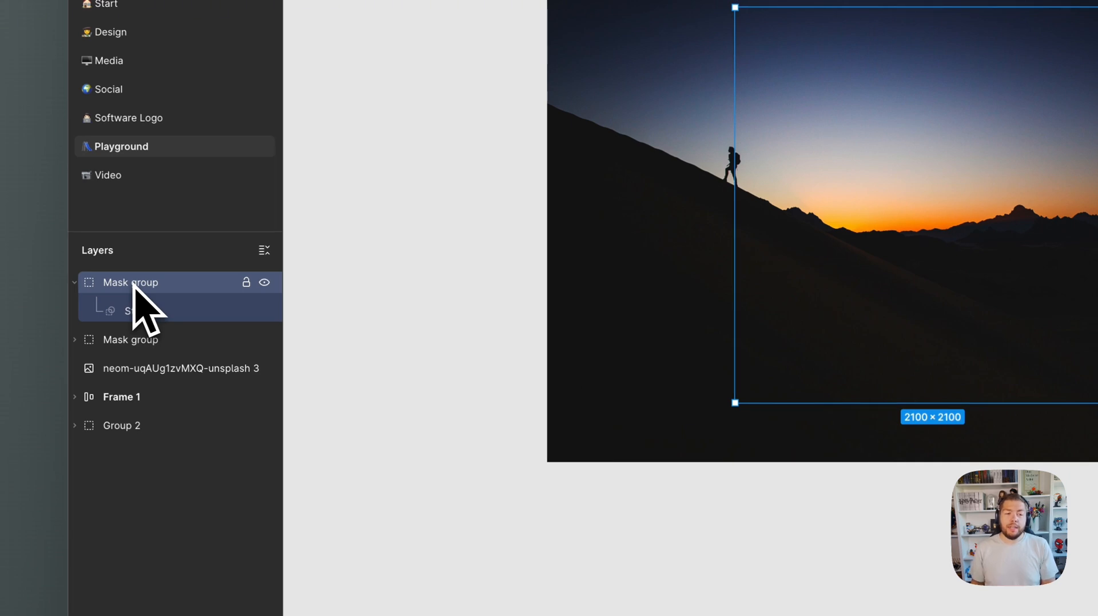
{"action": "left_click", "coordinate": [153, 312]}
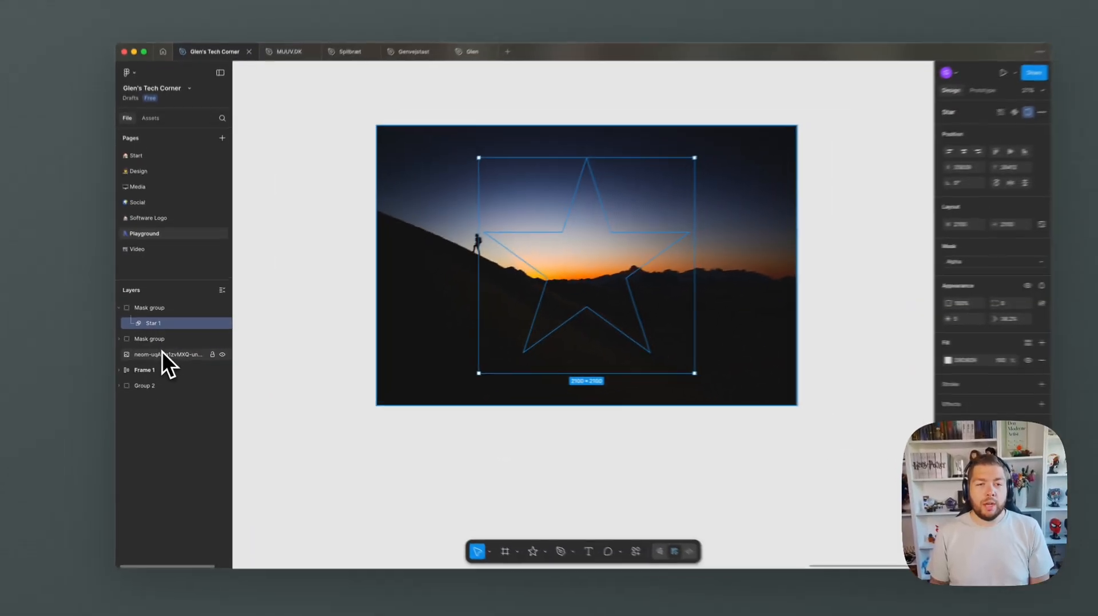
{"action": "left_click_drag", "start_coordinate": [163, 354], "coordinate": [155, 320]}
- Reposition the sunset image inside the mask group so the hiker falls within the star shape
{"action": "left_click", "coordinate": [153, 341]}
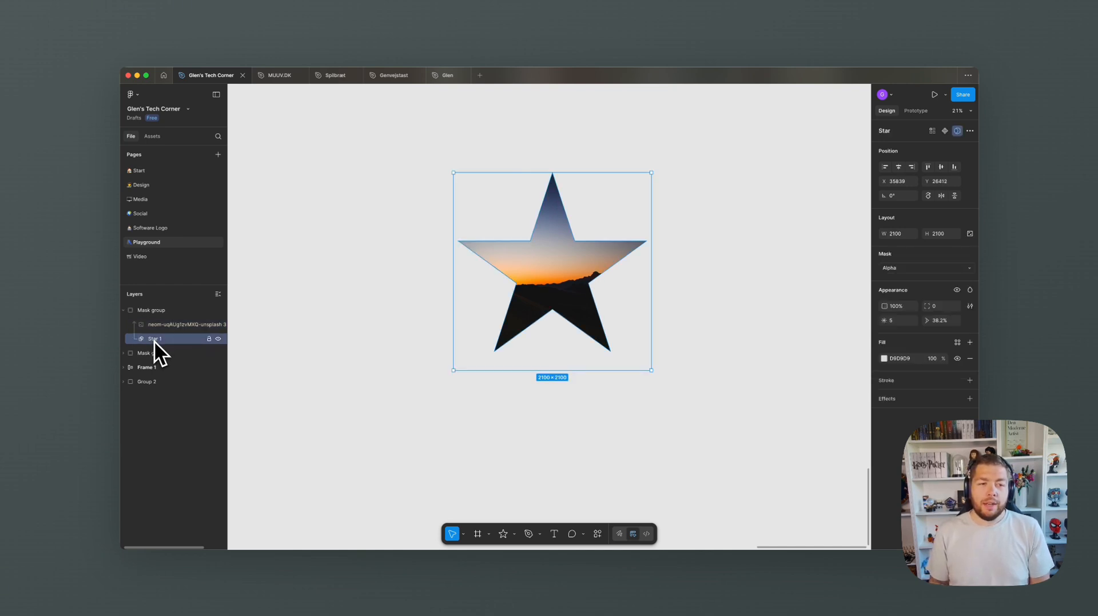
{"action": "left_click", "coordinate": [164, 326]}
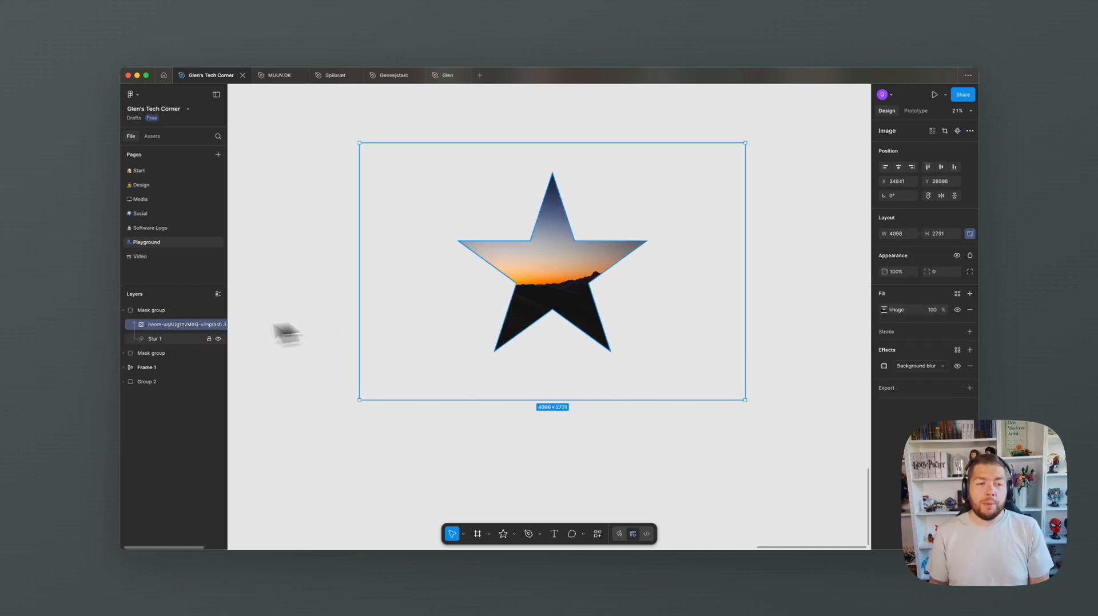
{"action": "left_click_drag", "start_coordinate": [448, 311], "coordinate": [493, 316]}
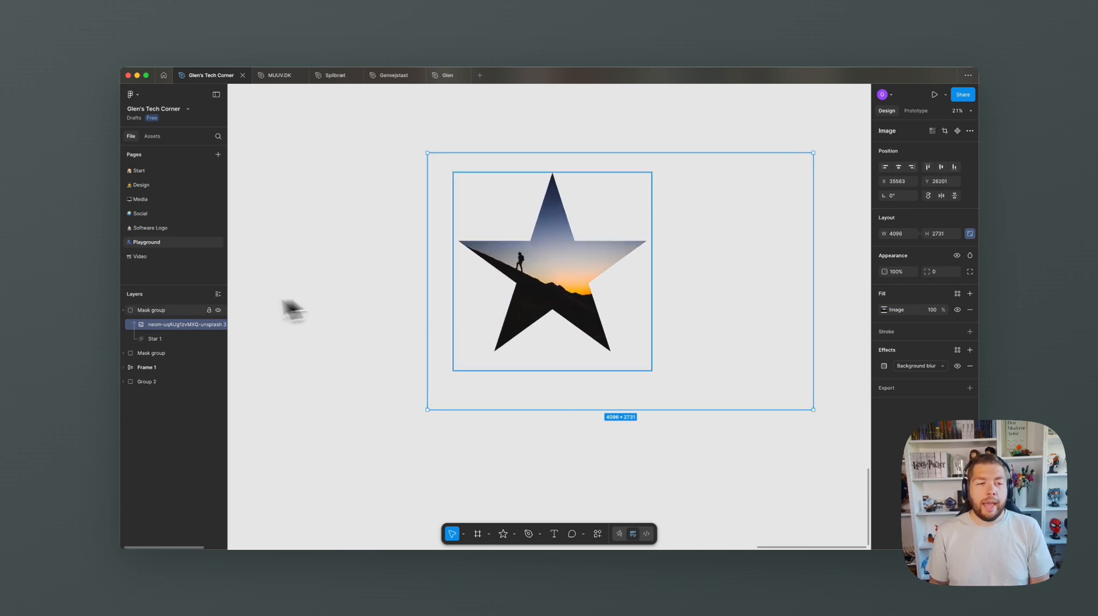
- Set the star mask's point count to 4
{"action": "left_click", "coordinate": [172, 340]}
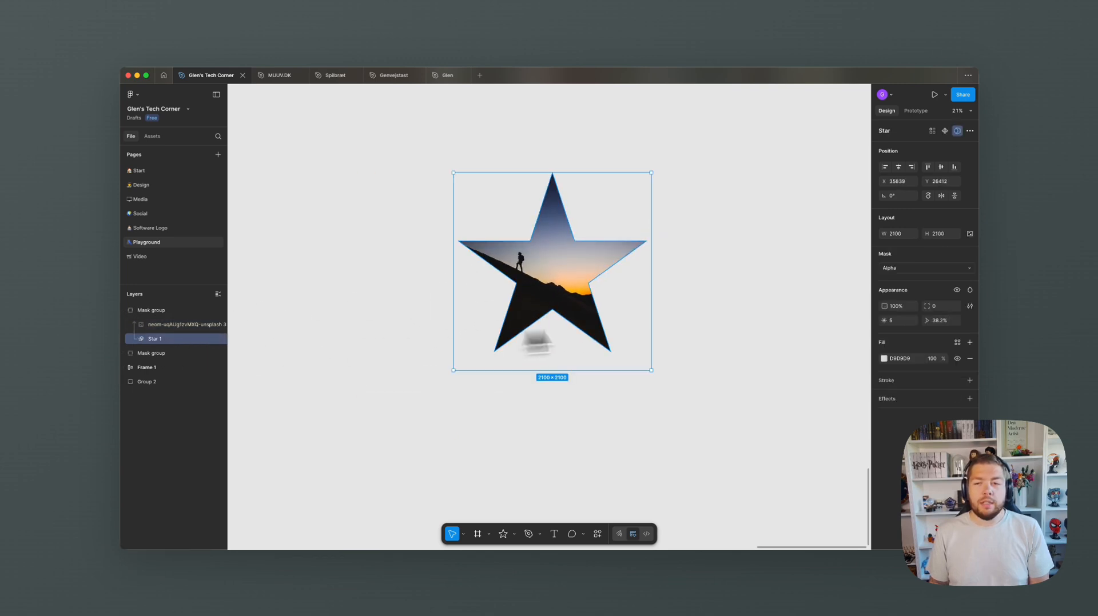
{"action": "left_click", "coordinate": [899, 321]}
{"action": "key", "text": "Down"}
{"action": "key", "text": "Down"}
{"action": "key", "text": "Up"}
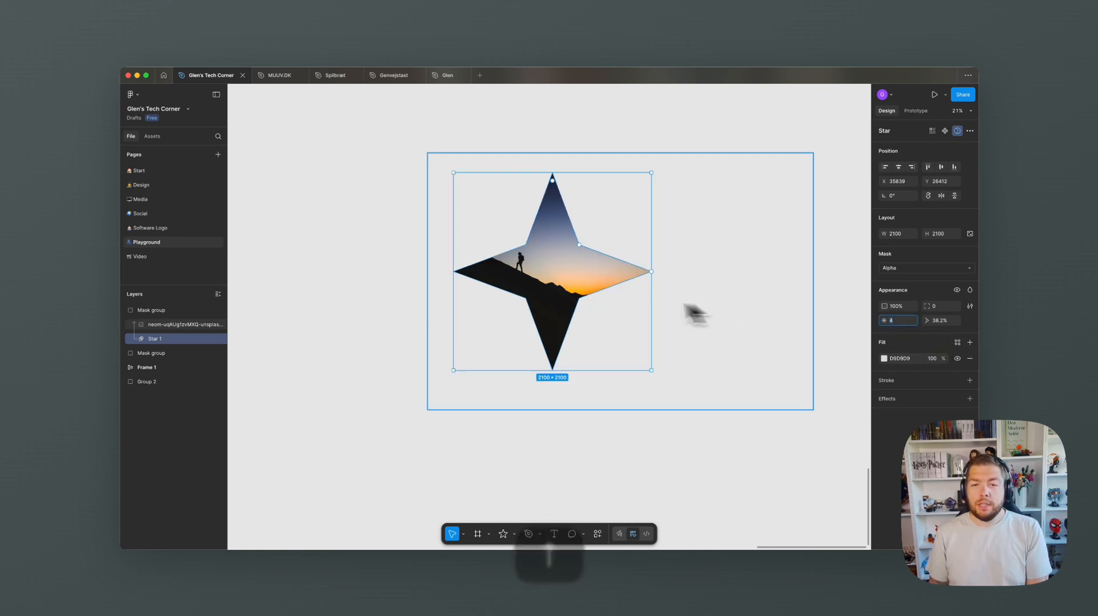
- Adjust the four-pointed star mask to a ratio of 46% and a corner radius of 56
{"action": "left_click_drag", "start_coordinate": [581, 239], "coordinate": [584, 243]}
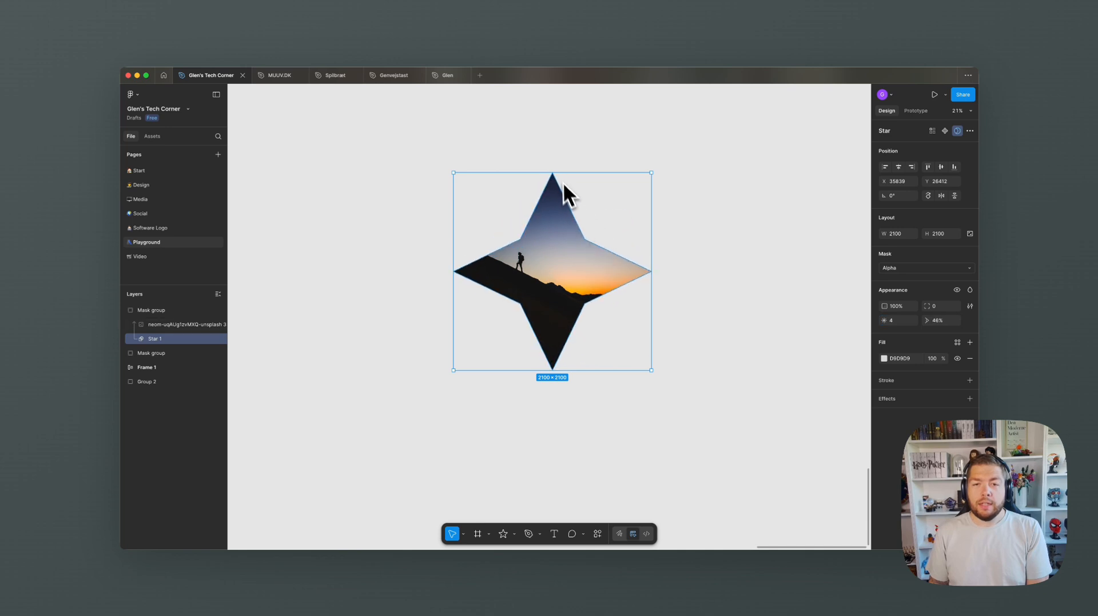
{"action": "left_click_drag", "start_coordinate": [552, 180], "coordinate": [566, 192]}
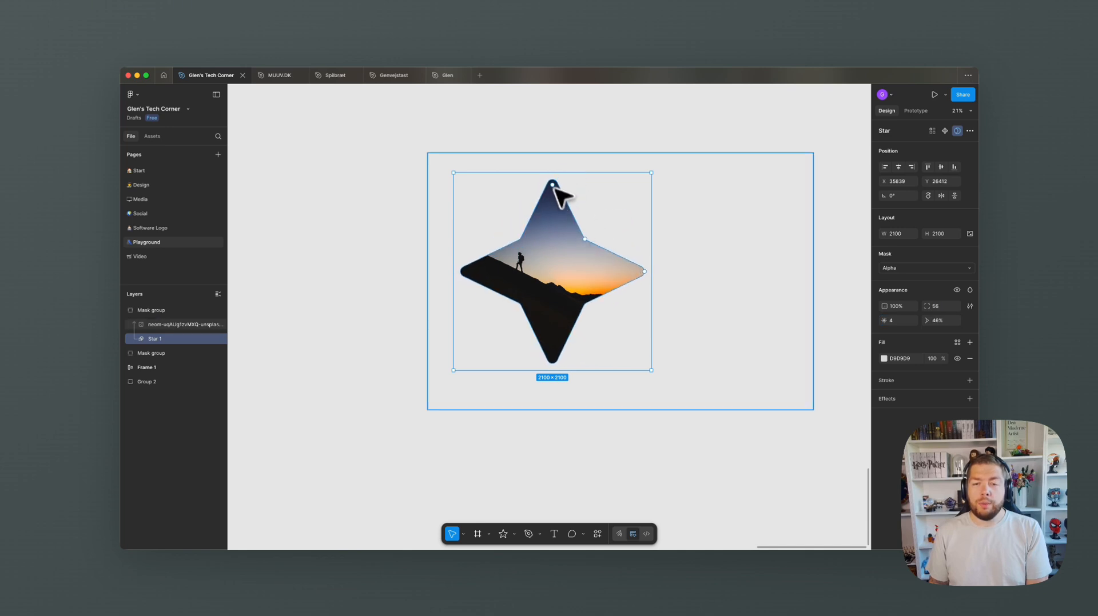
{"action": "left_click", "coordinate": [697, 133]}
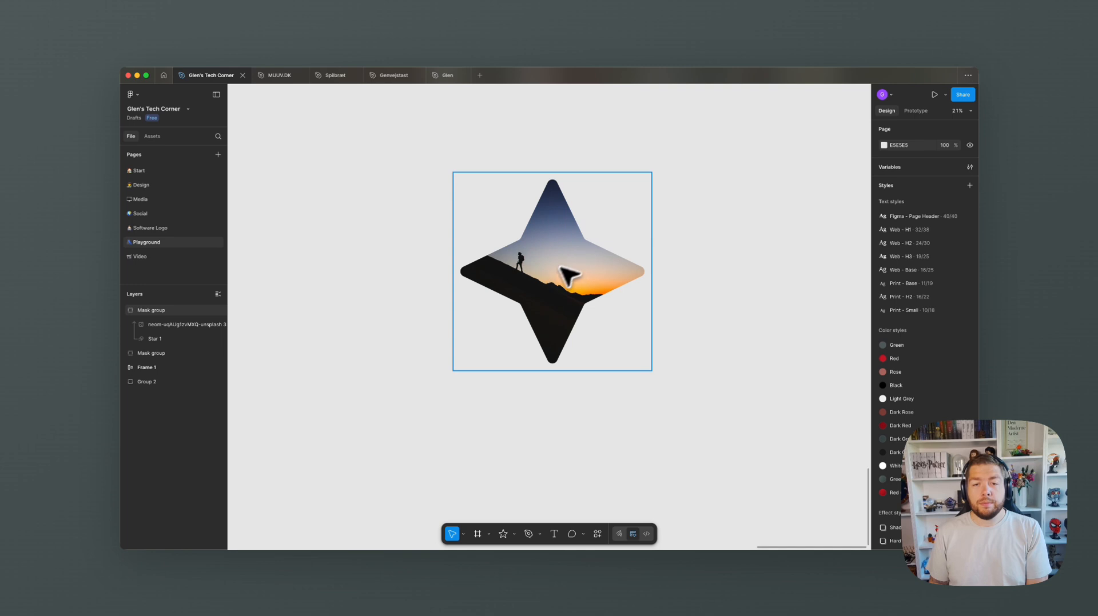
- Lower the fill opacity of the star mask to 70%
{"action": "left_click", "coordinate": [554, 287]}
{"action": "left_click", "coordinate": [163, 339]}
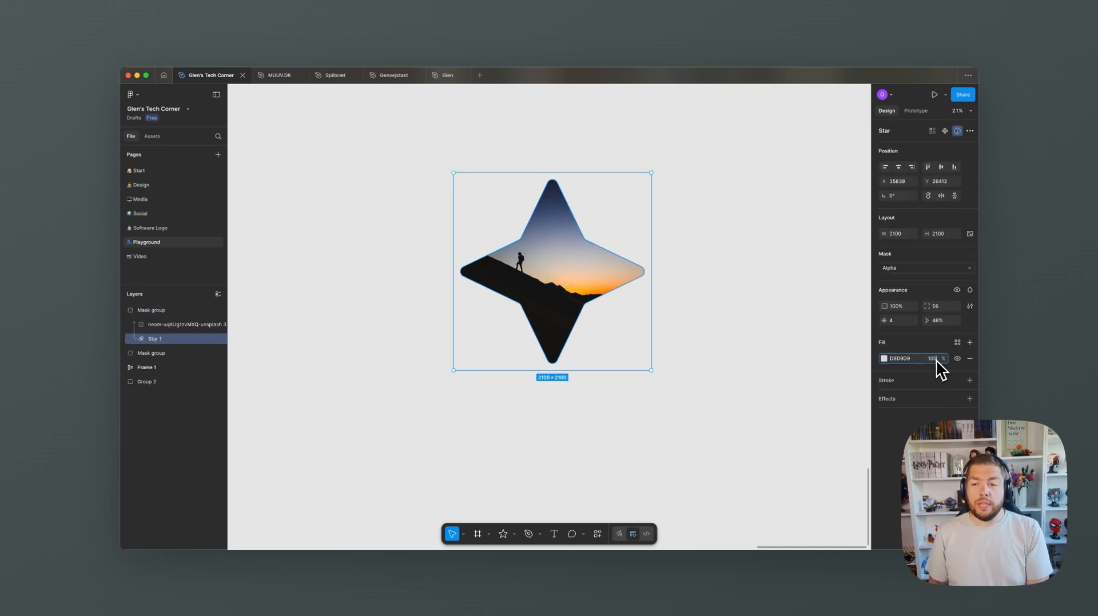
{"action": "key", "text": "shift+Down"}
{"action": "key", "text": "shift+Down"}
{"action": "key", "text": "shift+Down"}
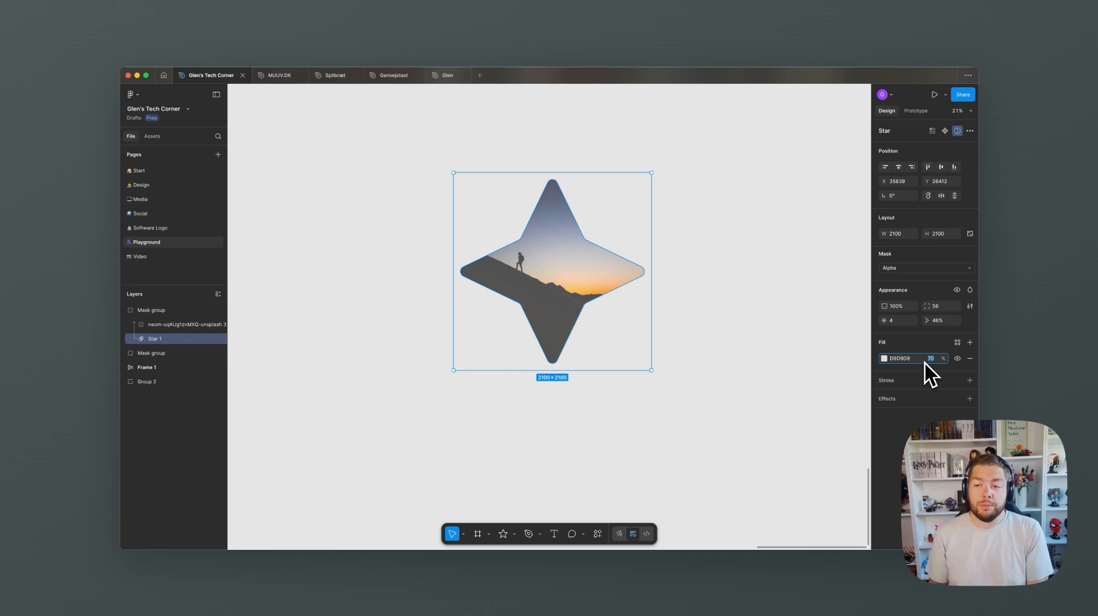
- Restore the star mask's fill opacity to 100%
{"action": "key", "text": "shift+Up"}
{"action": "key", "text": "shift+Up"}
{"action": "key", "text": "shift+Up"}
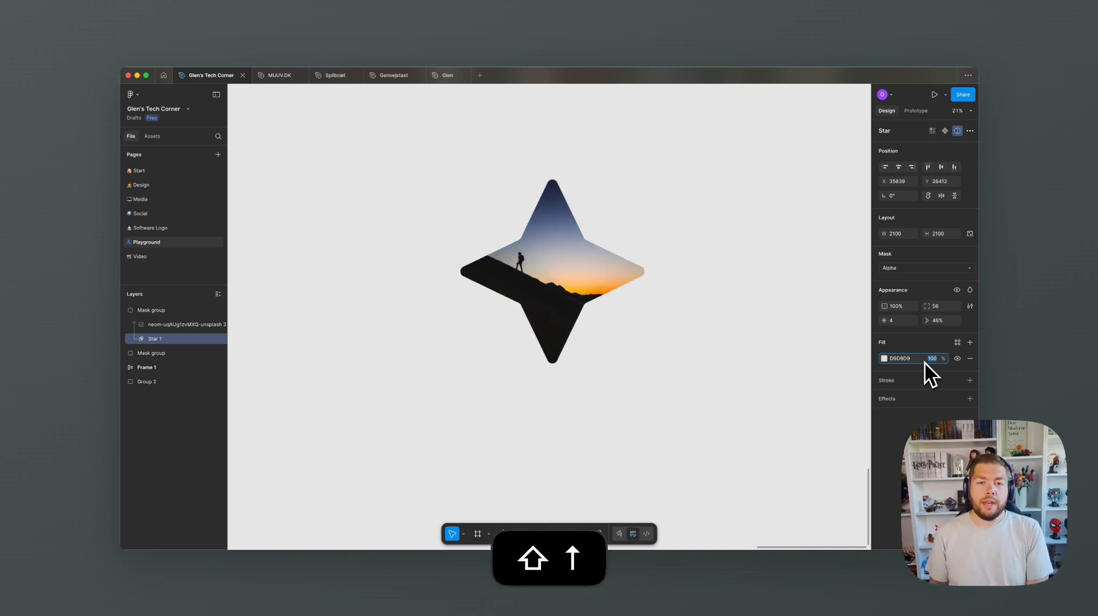
- Add a drop shadow to the star mask with a Y offset of 0 and an increased blur
{"action": "left_click", "coordinate": [969, 399]}
{"action": "left_click", "coordinate": [822, 454]}
{"action": "type", "text": "0"}
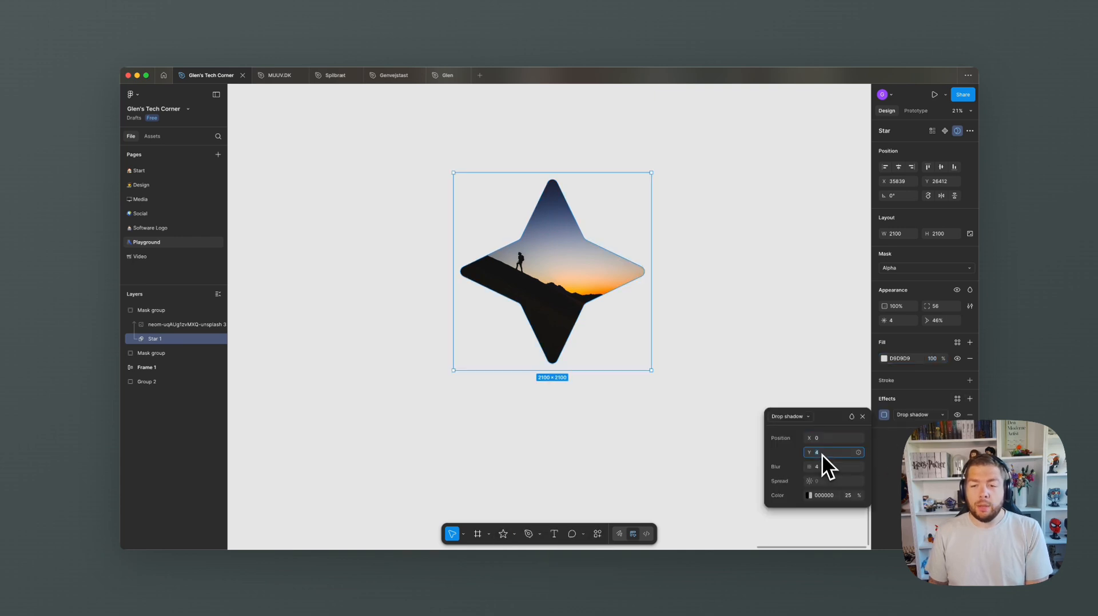
{"action": "left_click", "coordinate": [825, 468]}
{"action": "key", "text": "shift+Up"}
{"action": "key", "text": "shift+Up"}
{"action": "key", "text": "shift+Up"}
{"action": "key", "text": "shift+Up"}
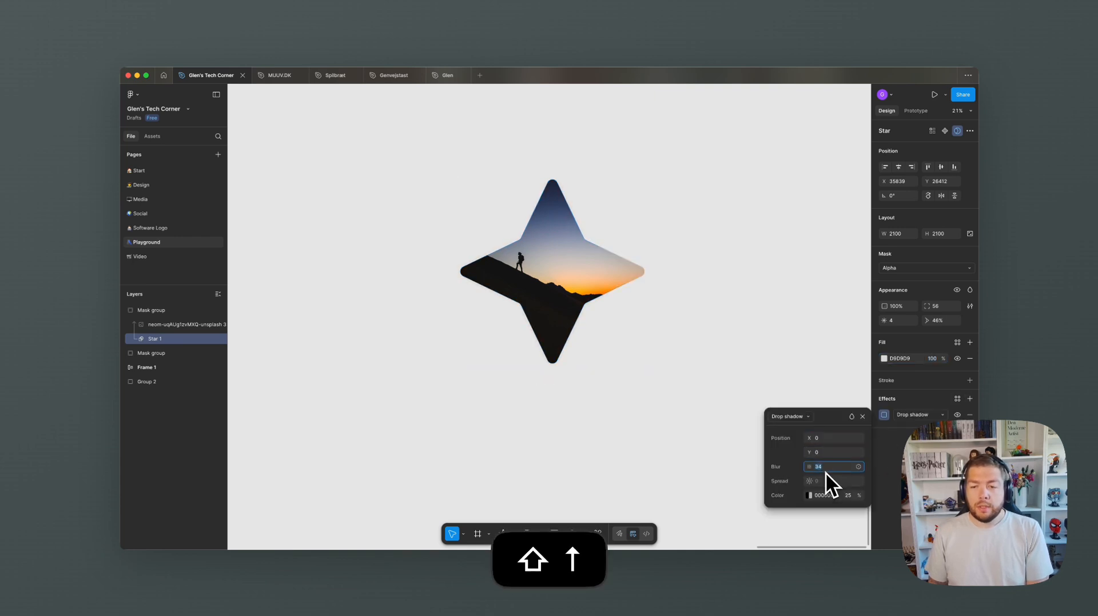
- Set the drop shadow's color opacity to 100% and its blur to 114
{"action": "left_click", "coordinate": [844, 490]}
{"action": "left_click", "coordinate": [829, 467]}
{"action": "key", "text": "shift+Up"}
{"action": "key", "text": "shift+Up"}
{"action": "key", "text": "shift+Up"}
{"action": "key", "text": "shift+Up"}
{"action": "key", "text": "shift+Up"}
{"action": "key", "text": "shift+Up"}
{"action": "key", "text": "shift+Up"}
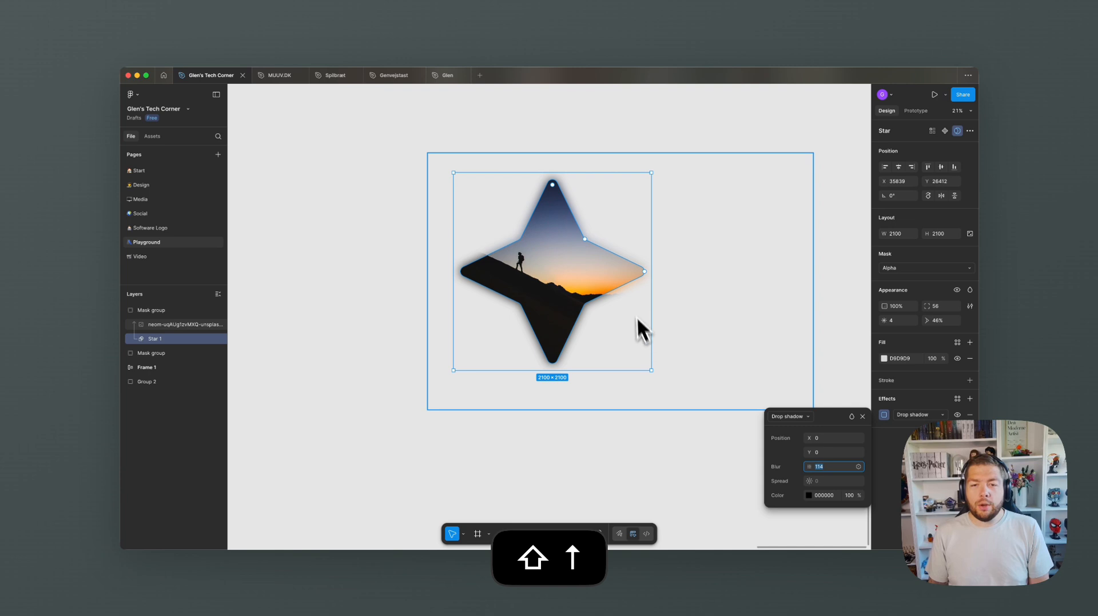
- Examine how the drop shadow affects the image along the edges of the masked star
{"action": "scroll", "coordinate": [633, 303], "scroll_direction": "up", "scroll_amount": 3}
{"action": "left_click_drag", "start_coordinate": [614, 444], "coordinate": [609, 367]}
{"action": "key", "text": "super+z"}
{"action": "key", "text": "super+z"}
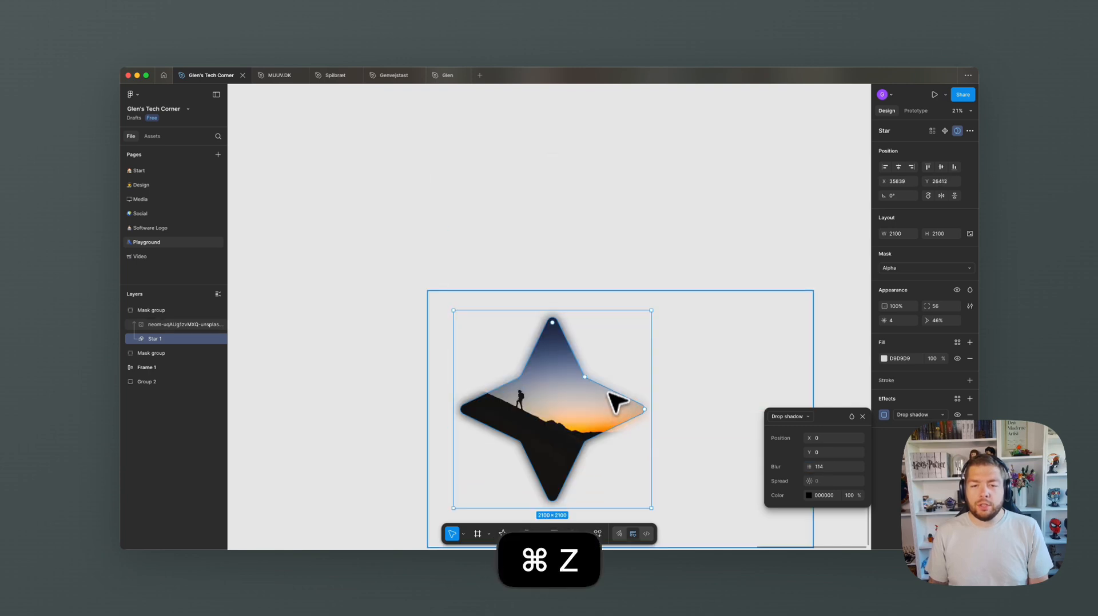
{"action": "scroll", "coordinate": [609, 447], "scroll_direction": "up", "scroll_amount": 3}
{"action": "left_click_drag", "start_coordinate": [612, 456], "coordinate": [592, 338]}
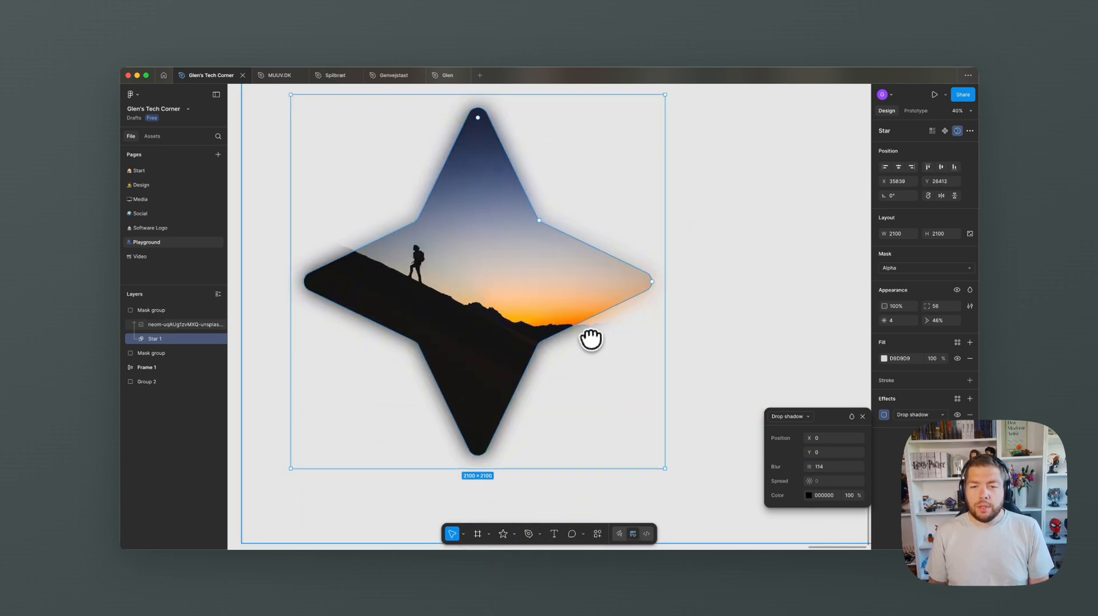
{"action": "scroll", "coordinate": [592, 337], "scroll_direction": "up", "scroll_amount": 3}
{"action": "left_click", "coordinate": [757, 299]}
{"action": "scroll", "coordinate": [570, 306], "scroll_direction": "down", "scroll_amount": 3}
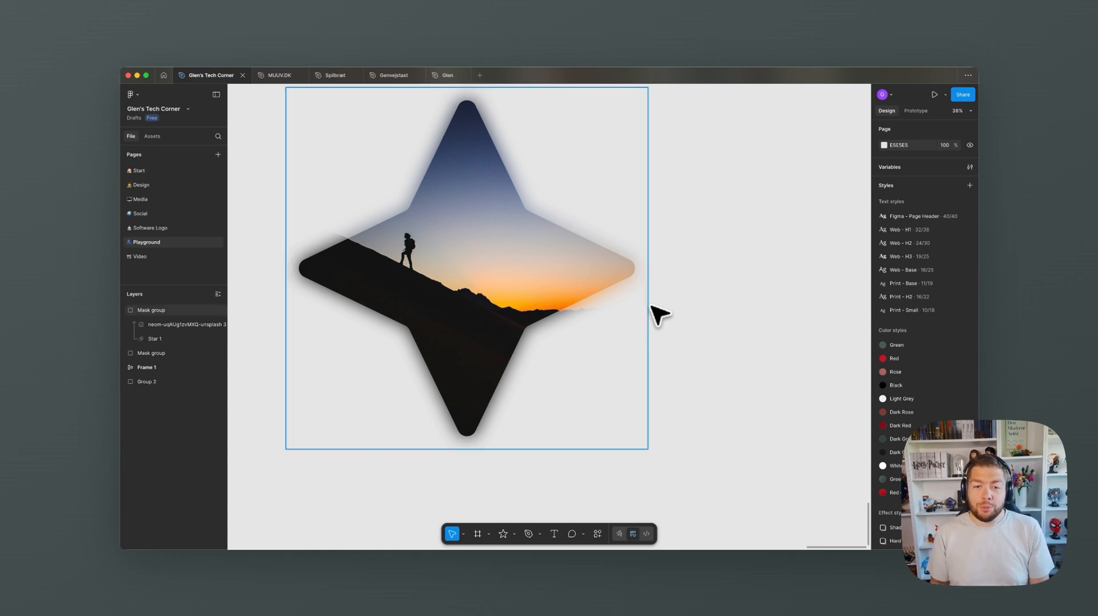
{"action": "scroll", "coordinate": [528, 260], "scroll_direction": "down", "scroll_amount": 5}
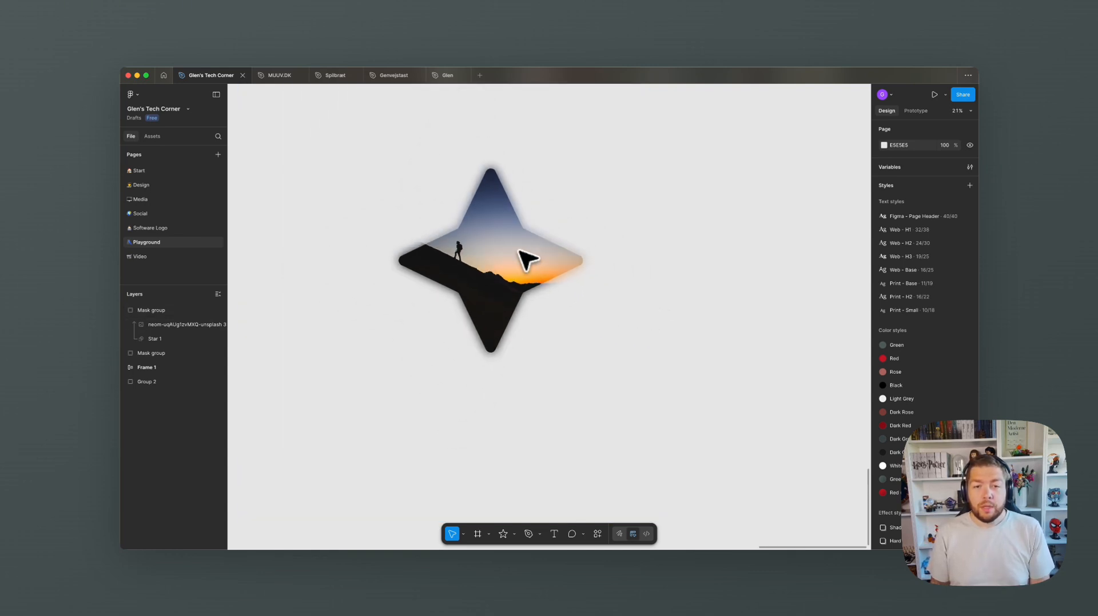
- Edit the star mask's vector shape, moving its upper tip, upper-left inner corner and left tip to make an irregular outline
{"action": "left_click", "coordinate": [153, 338]}
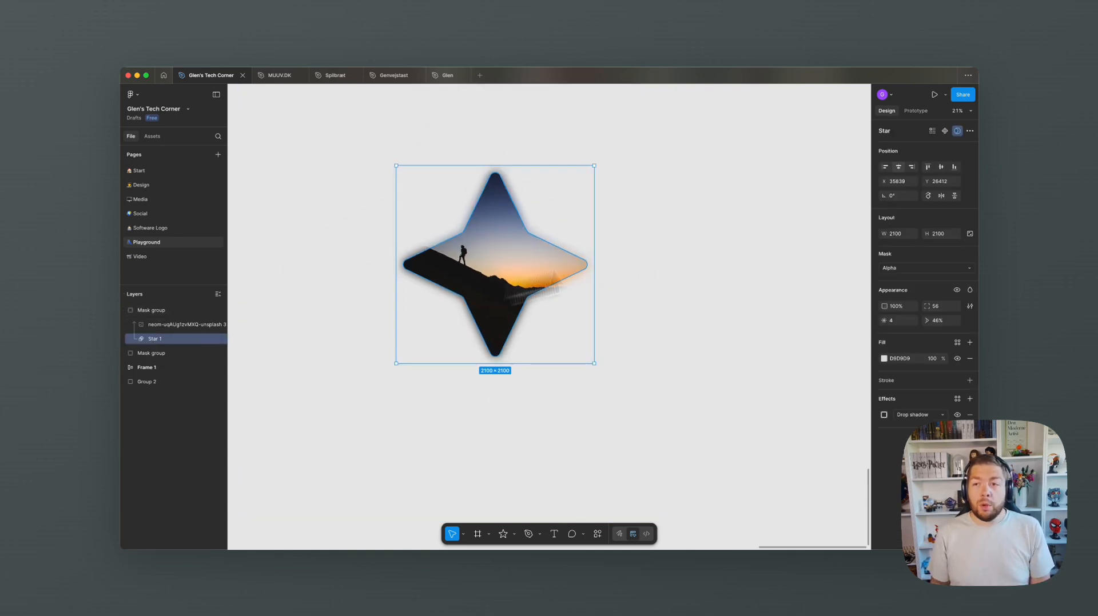
{"action": "left_click", "coordinate": [961, 133]}
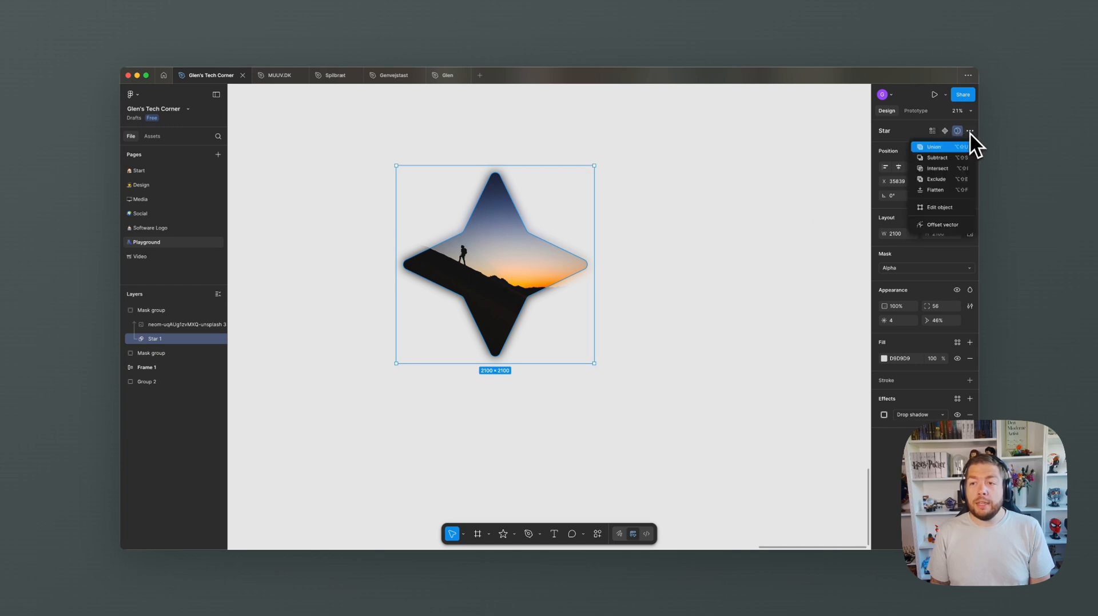
{"action": "left_click", "coordinate": [953, 207]}
{"action": "left_click_drag", "start_coordinate": [494, 167], "coordinate": [480, 195]}
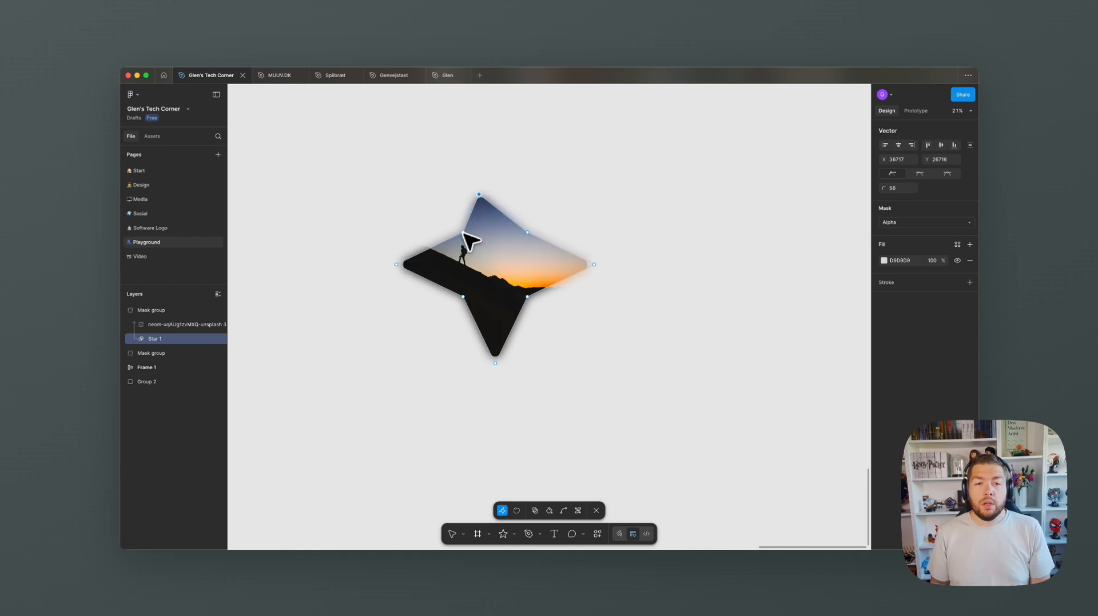
{"action": "left_click_drag", "start_coordinate": [463, 233], "coordinate": [441, 227]}
{"action": "left_click_drag", "start_coordinate": [394, 263], "coordinate": [402, 318]}
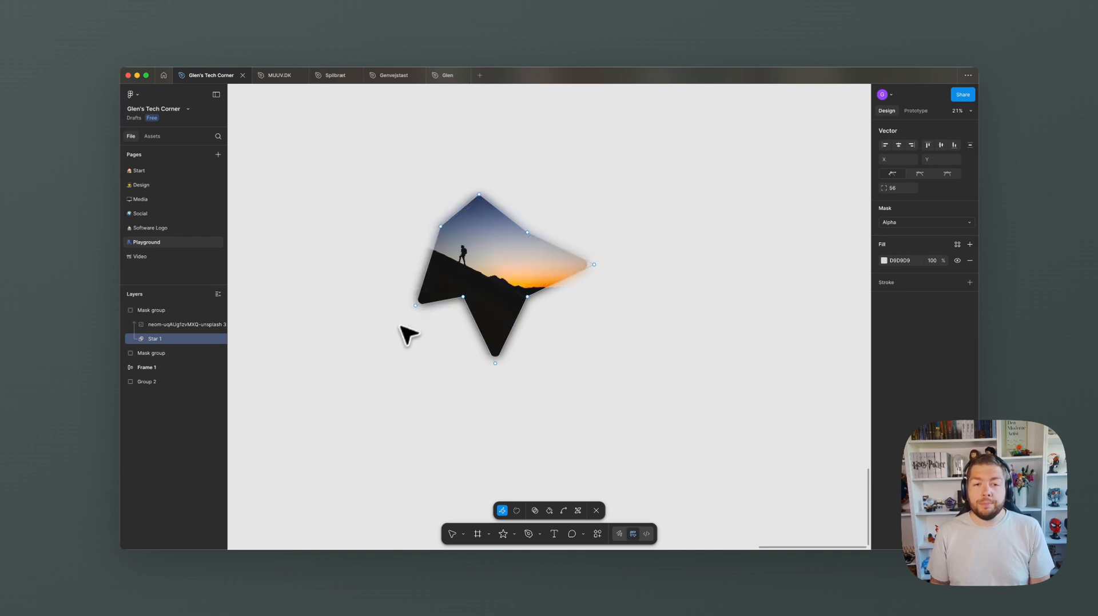
{"action": "key", "text": "Escape"}
{"action": "left_click", "coordinate": [383, 245]}
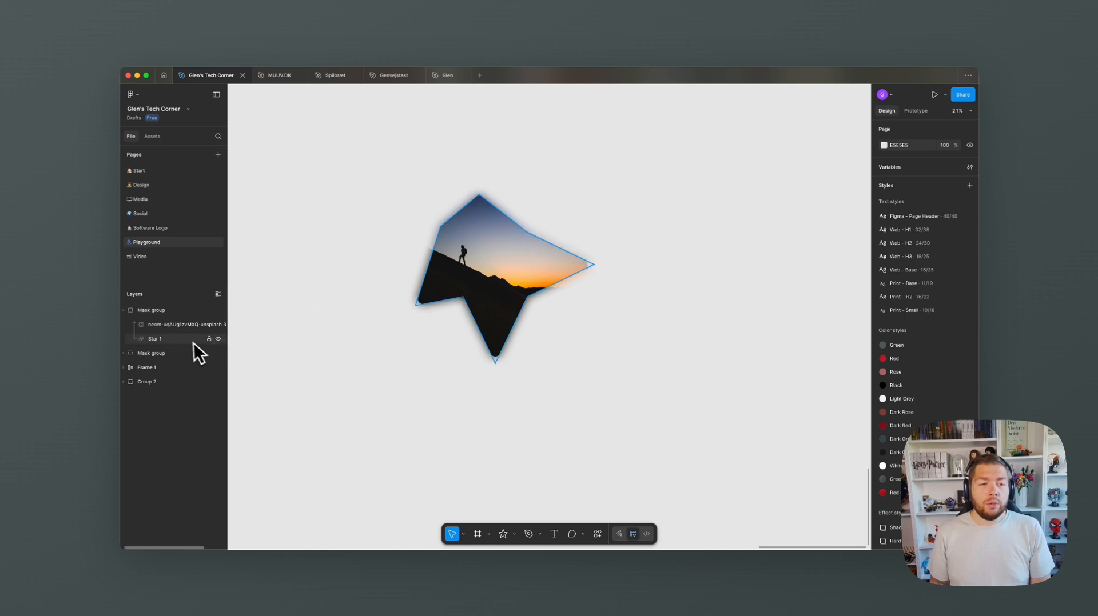
- Draw a rectangle about 679 × 646 over the masked shape and place it in the mask group between the image and the star
{"action": "left_click", "coordinate": [171, 339]}
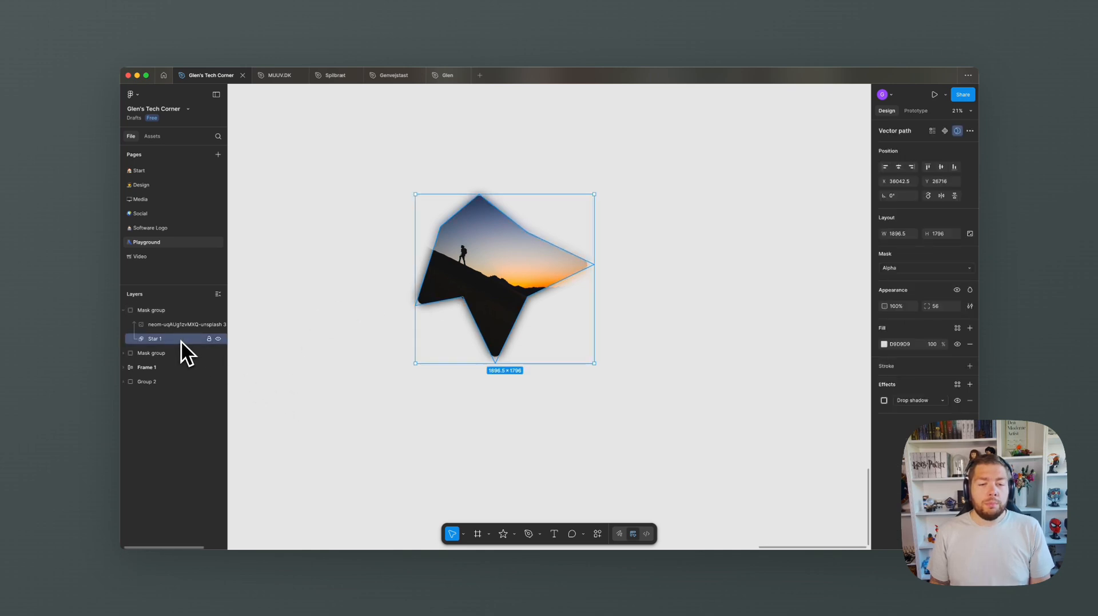
{"action": "left_click", "coordinate": [514, 534]}
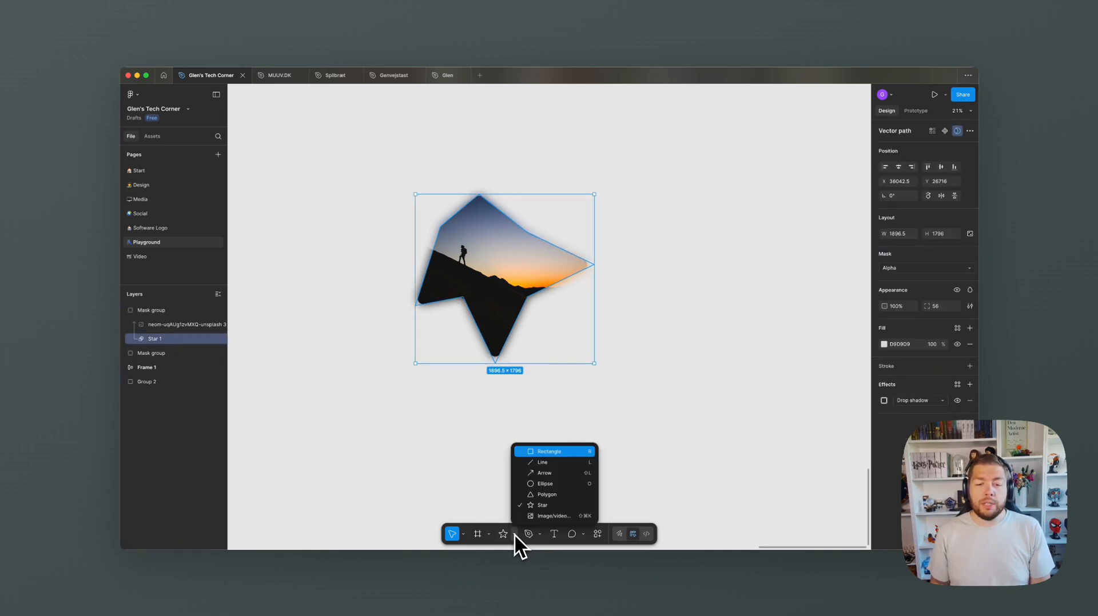
{"action": "left_click", "coordinate": [557, 453]}
{"action": "left_click_drag", "start_coordinate": [465, 148], "coordinate": [527, 207]}
{"action": "left_click_drag", "start_coordinate": [494, 172], "coordinate": [529, 218]}
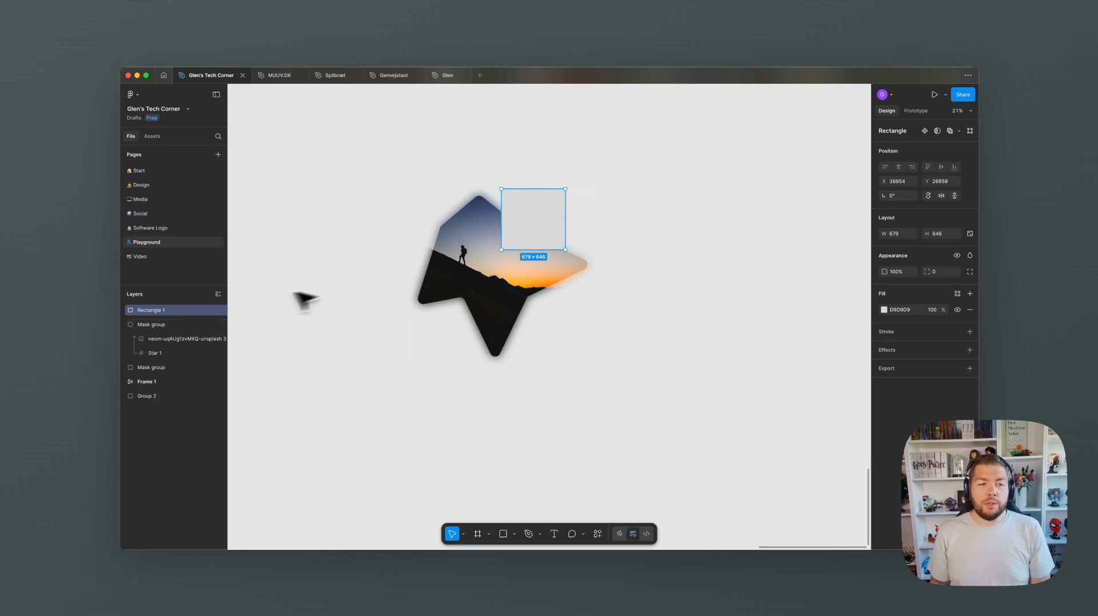
{"action": "left_click_drag", "start_coordinate": [157, 324], "coordinate": [157, 345]}
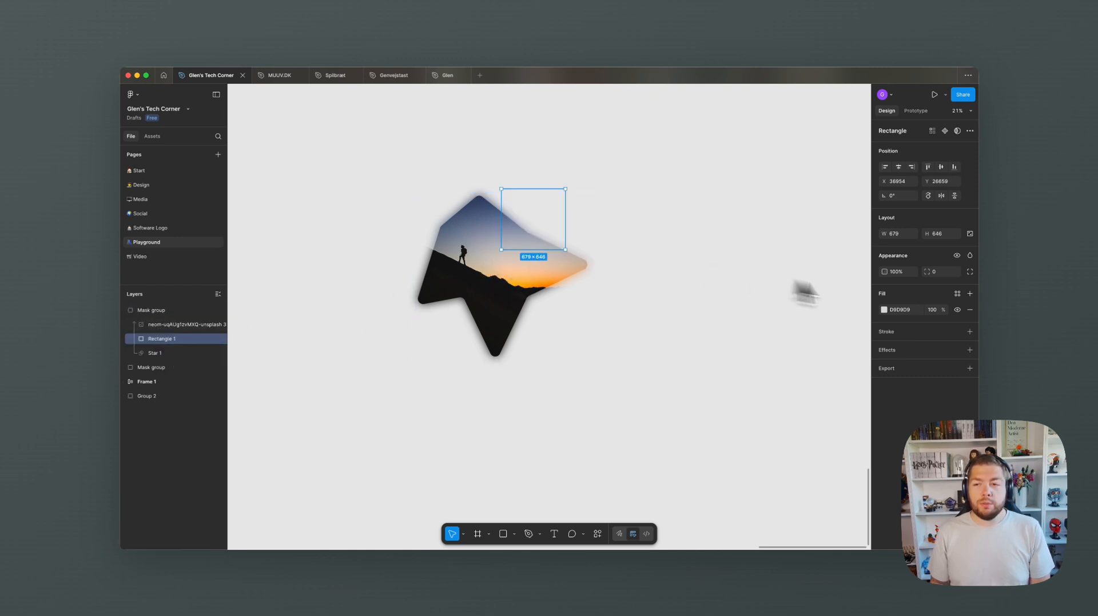
- Apply the Green color style to the rectangle's fill and raise it above the image in the mask group
{"action": "left_click", "coordinate": [957, 294]}
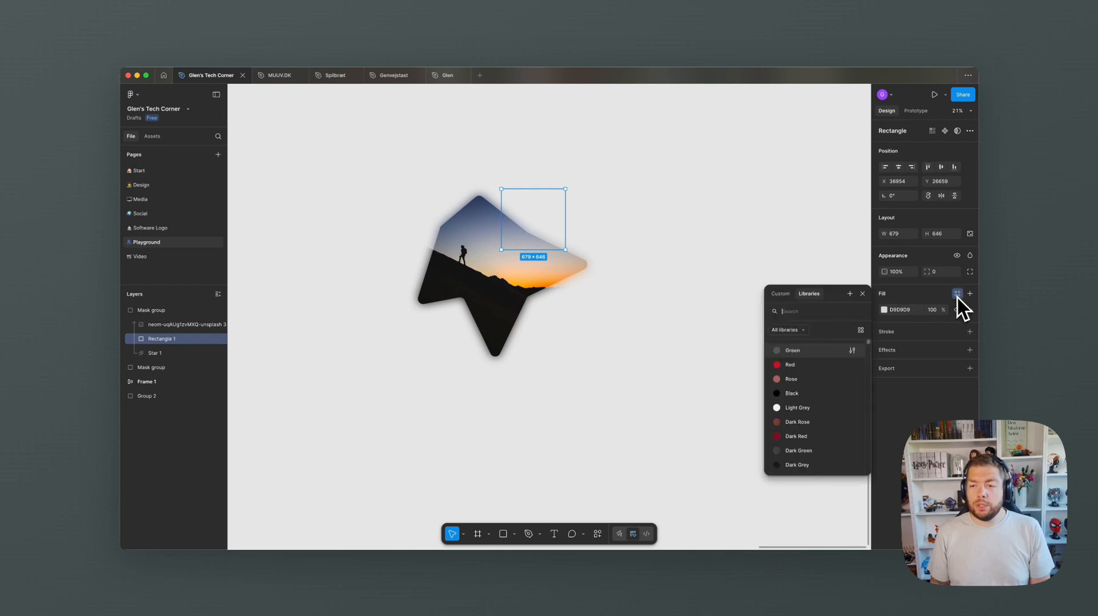
{"action": "left_click", "coordinate": [791, 351]}
{"action": "left_click_drag", "start_coordinate": [154, 341], "coordinate": [157, 325]}
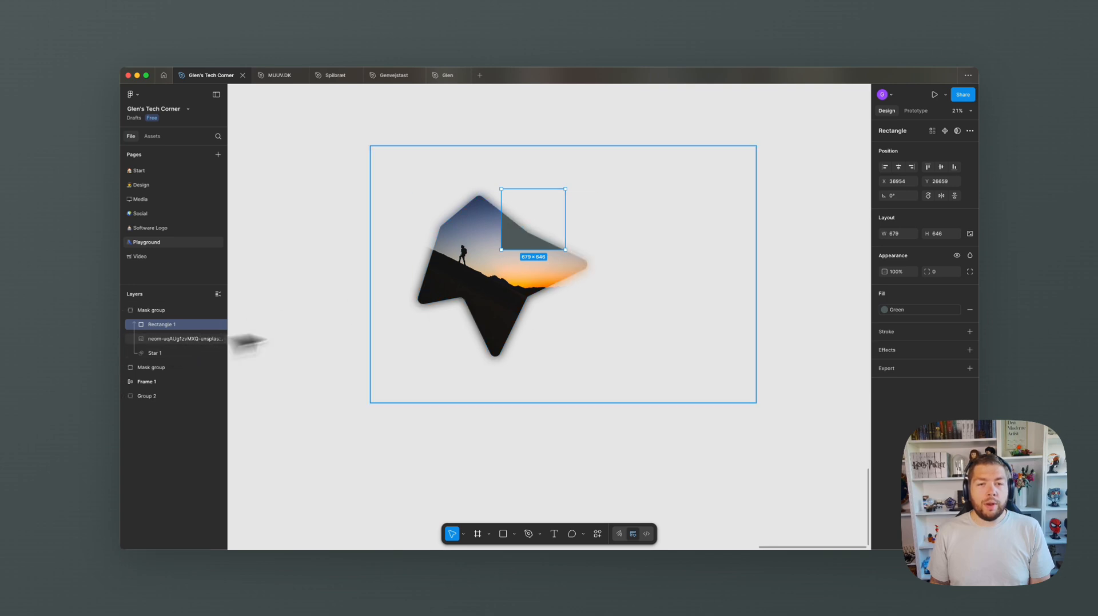
- Reposition the rectangle over the hiker and beneath the image layer, and unite it with Star 1 into a Union shape
{"action": "left_click_drag", "start_coordinate": [527, 245], "coordinate": [451, 269]}
{"action": "left_click_drag", "start_coordinate": [166, 337], "coordinate": [166, 344]}
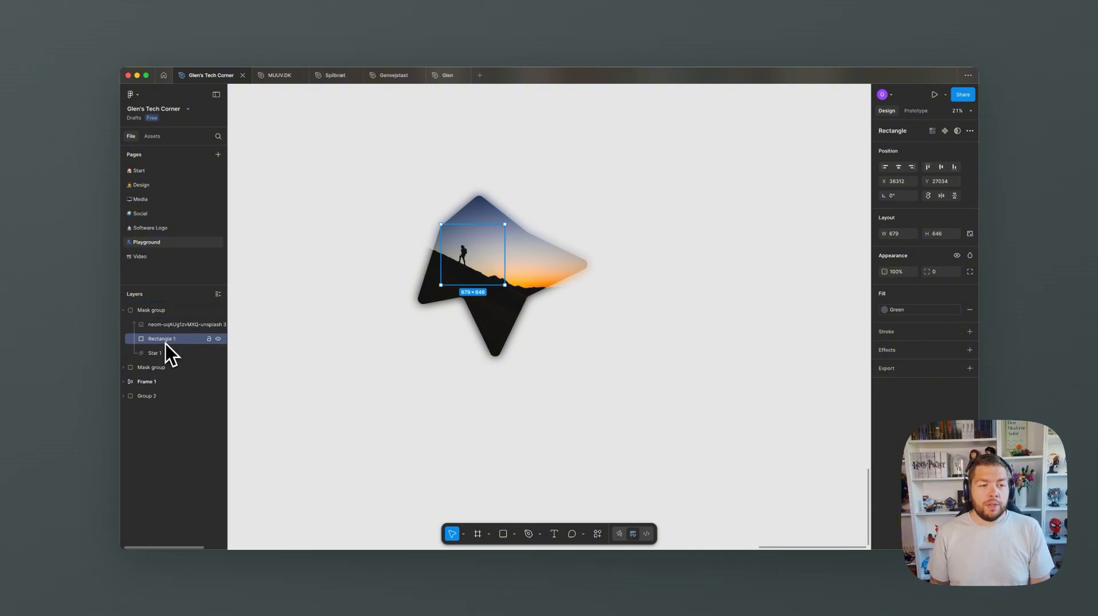
{"action": "left_click", "coordinate": [166, 351], "text": "shift"}
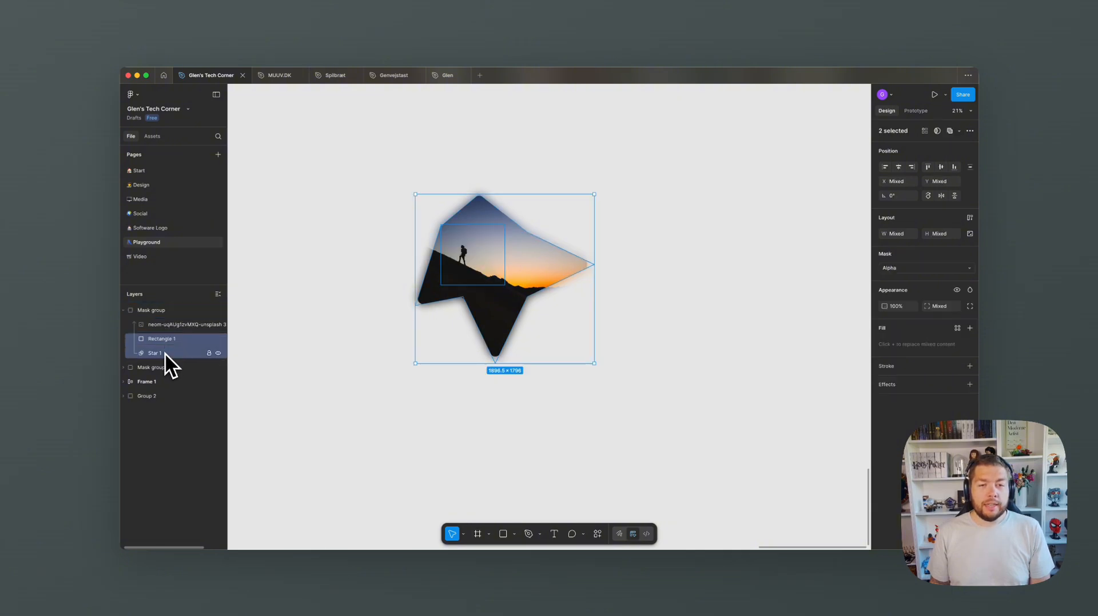
{"action": "left_click", "coordinate": [950, 131]}
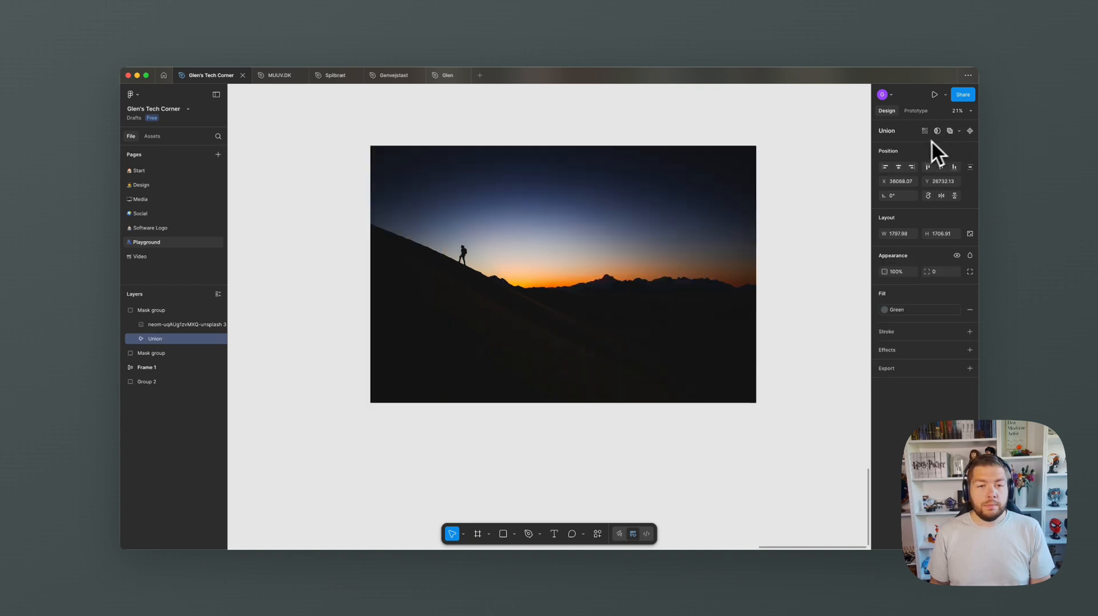
- Use the Union shape as the image's mask and move Rectangle 1 within it to protrude beyond the star's upper-right edge
{"action": "right_click", "coordinate": [162, 338]}
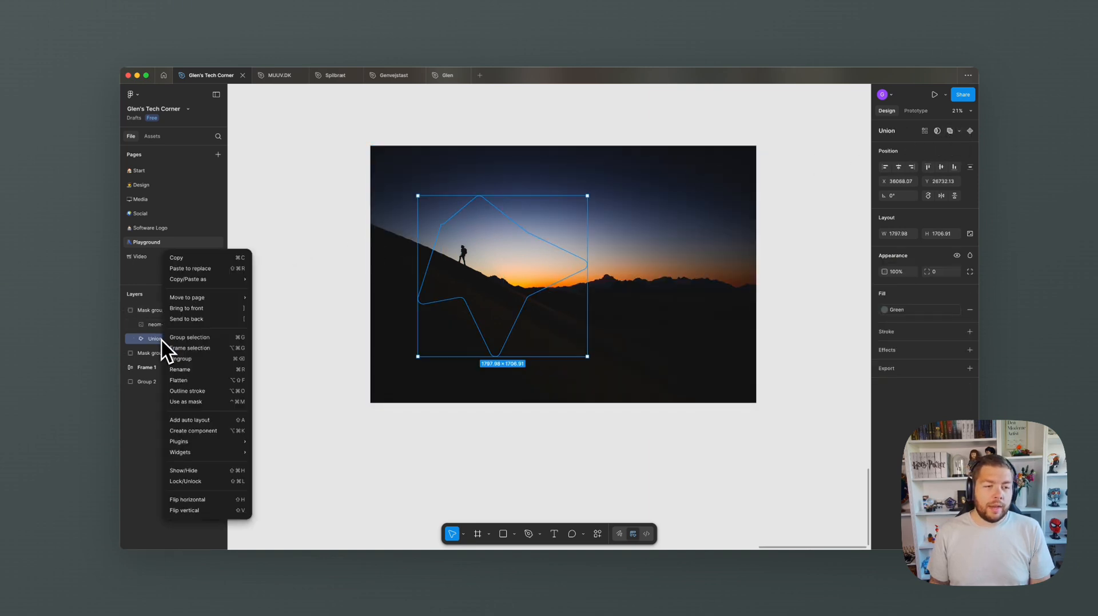
{"action": "left_click", "coordinate": [195, 402]}
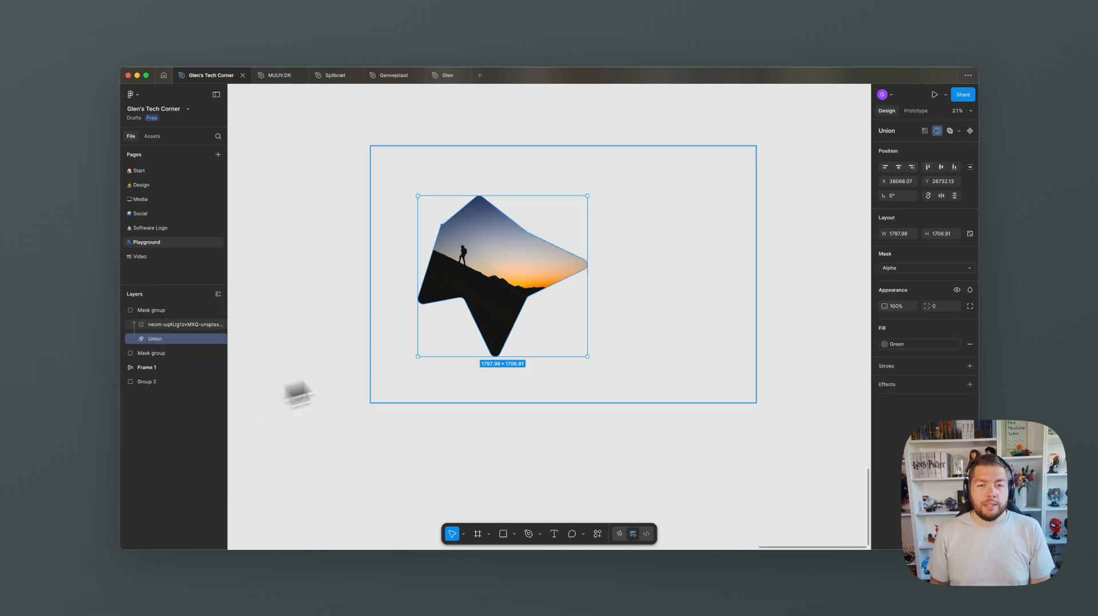
{"action": "left_click", "coordinate": [134, 339]}
{"action": "left_click", "coordinate": [166, 352]}
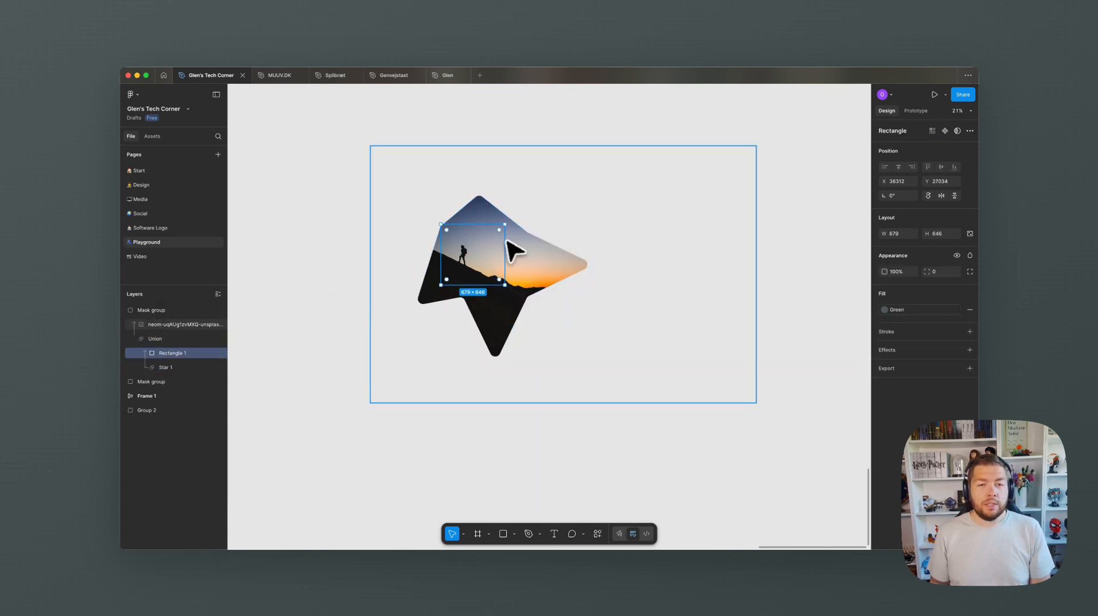
{"action": "left_click_drag", "start_coordinate": [488, 256], "coordinate": [544, 238]}
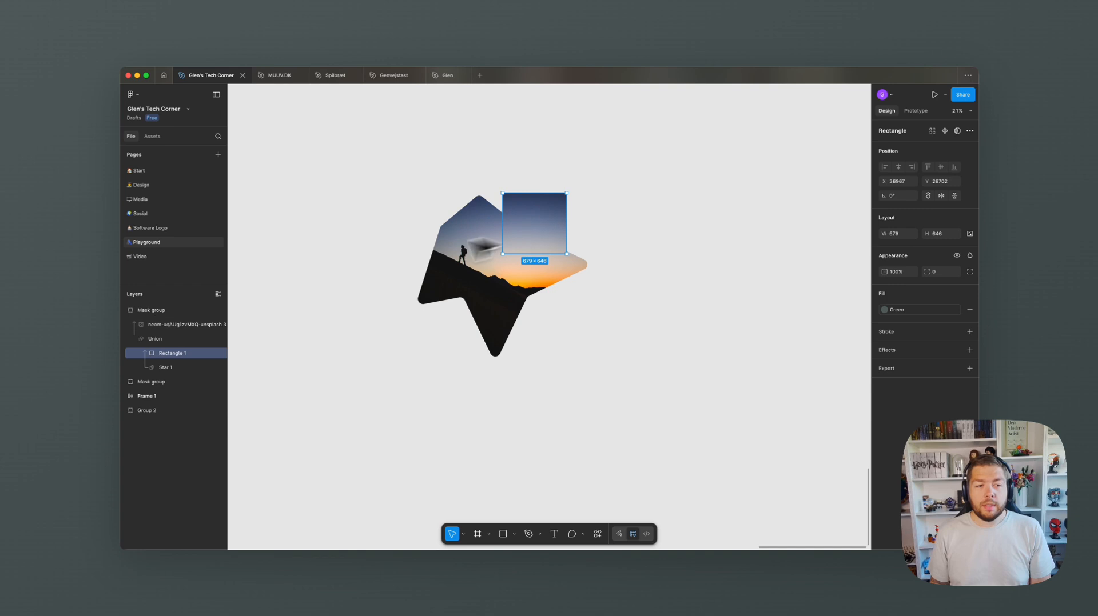
- Examine the individual properties and effects of Star 1 and Rectangle 1 inside the Union
{"action": "left_click", "coordinate": [167, 366]}
{"action": "left_click", "coordinate": [170, 354]}
{"action": "left_click", "coordinate": [171, 366]}
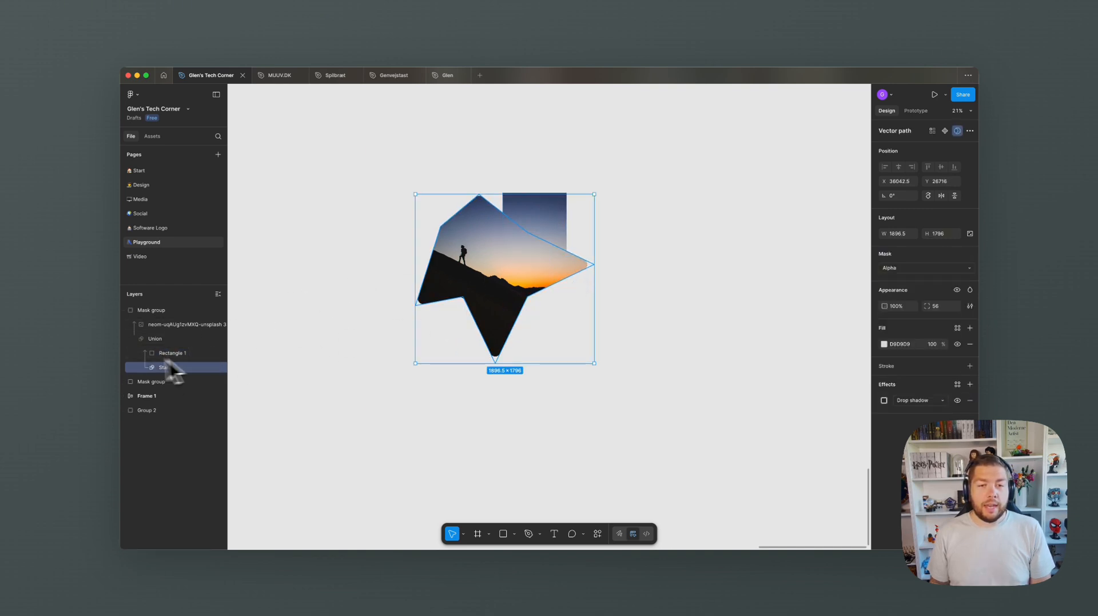
{"action": "left_click", "coordinate": [625, 259]}
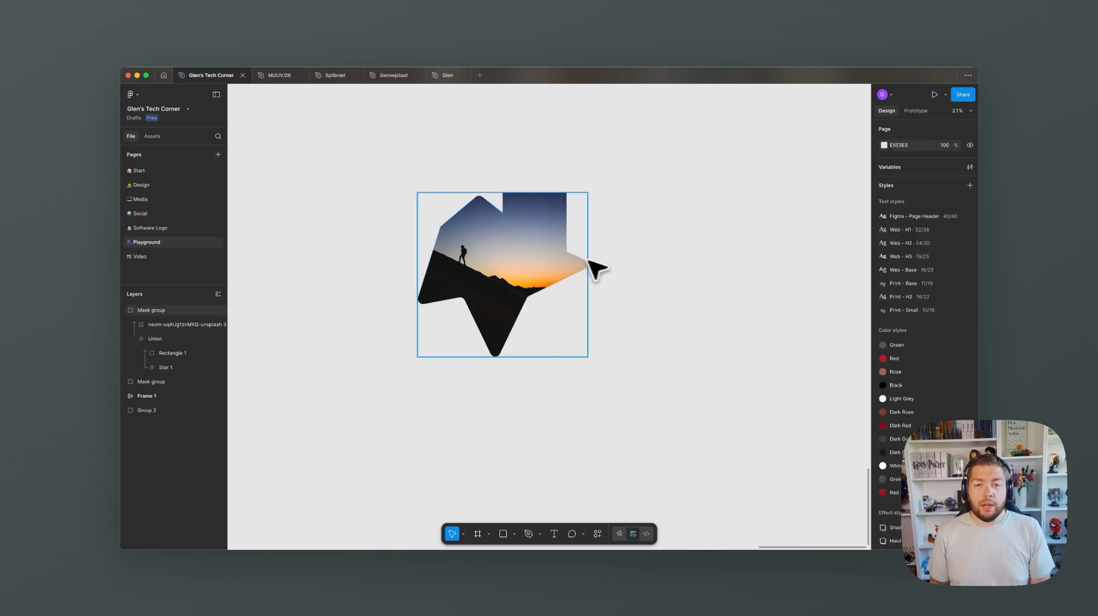
- Move the drop shadow effect from Star 1 to the whole Union mask by copying it, removing it from the star and pasting it
{"action": "left_click", "coordinate": [192, 368]}
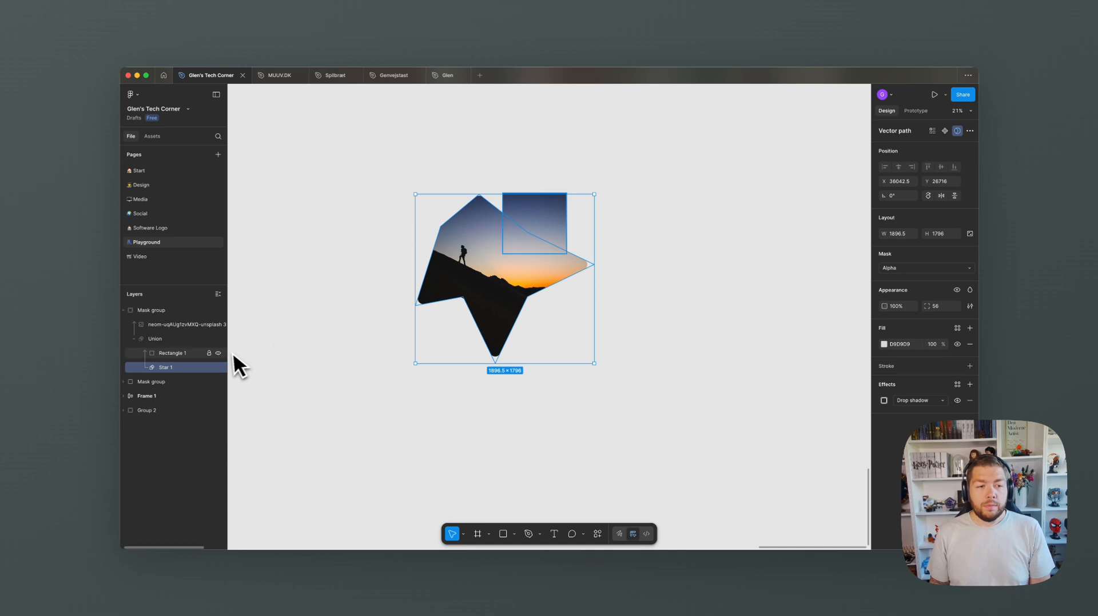
{"action": "left_click", "coordinate": [187, 352]}
{"action": "left_click", "coordinate": [181, 366]}
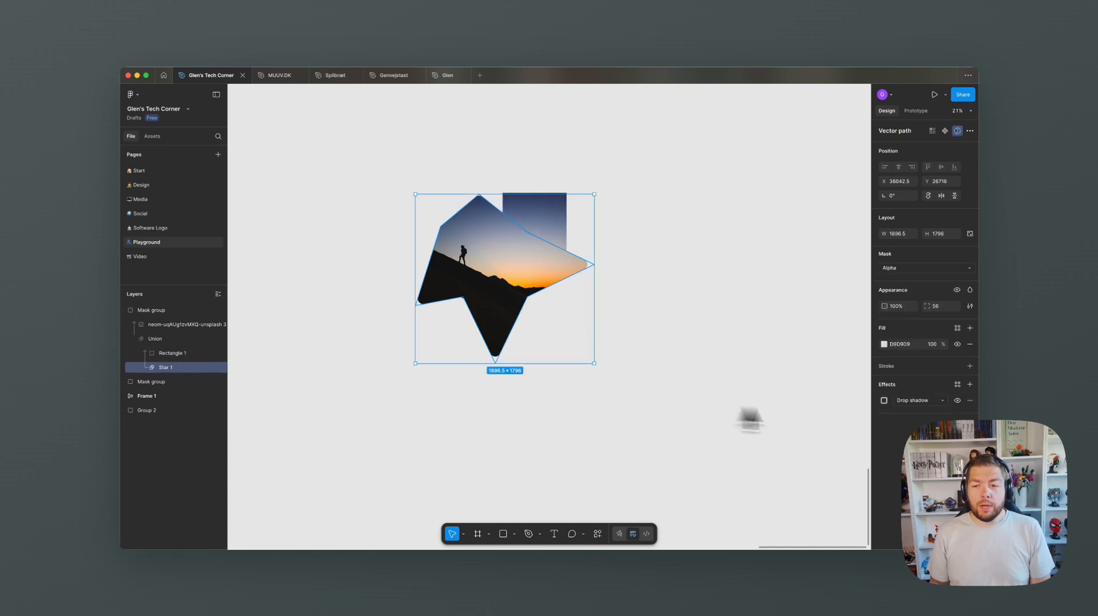
{"action": "key", "text": "super+c"}
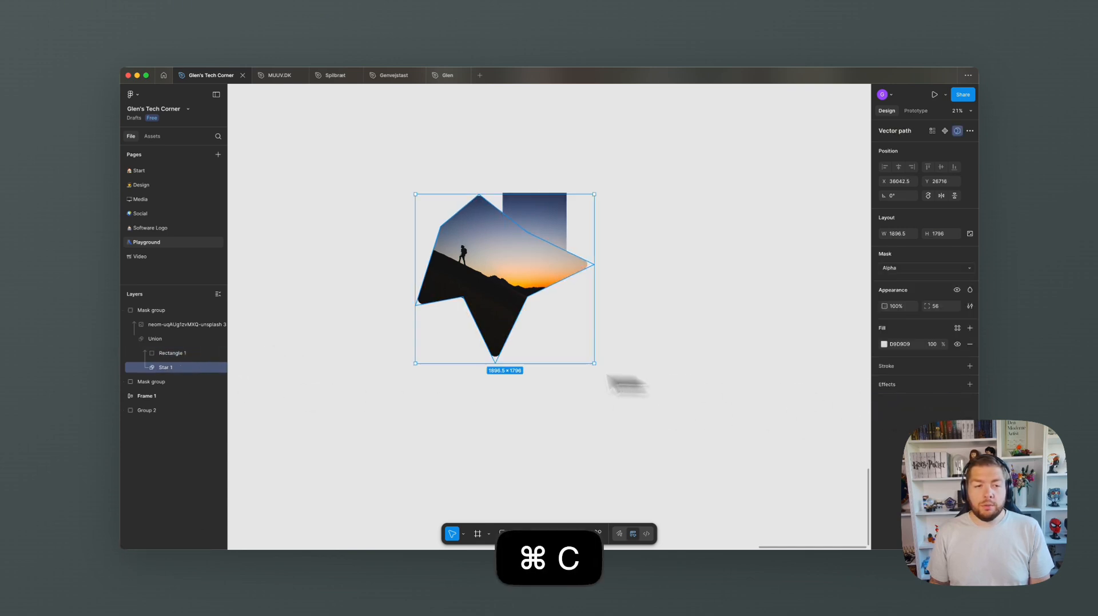
{"action": "left_click", "coordinate": [174, 341]}
{"action": "key", "text": "super+v"}
{"action": "left_click", "coordinate": [581, 399]}
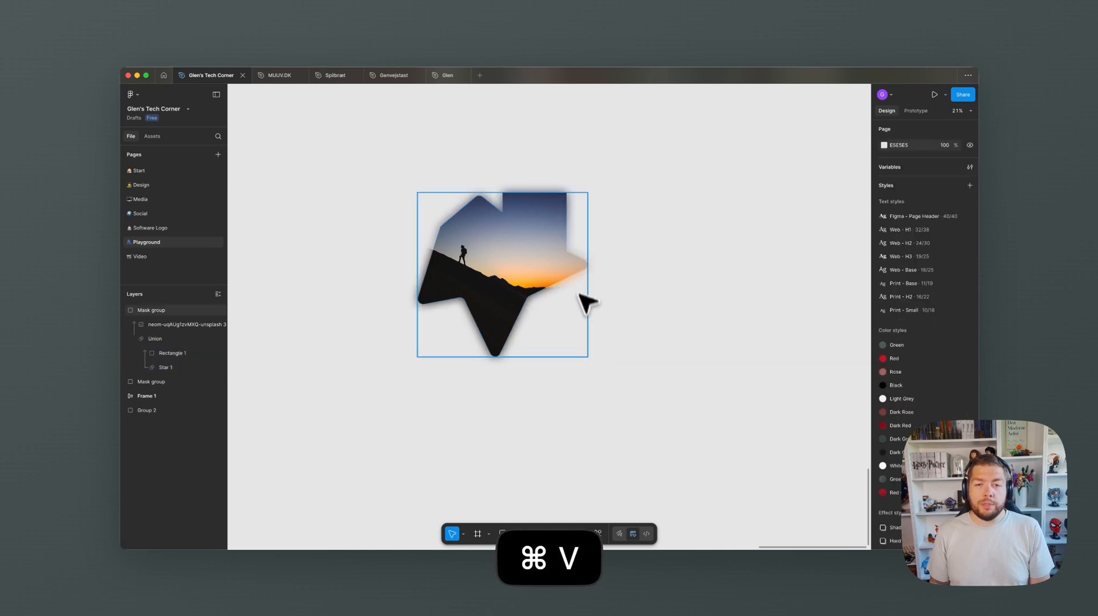
{"action": "scroll", "coordinate": [589, 263], "scroll_direction": "up", "scroll_amount": 5}
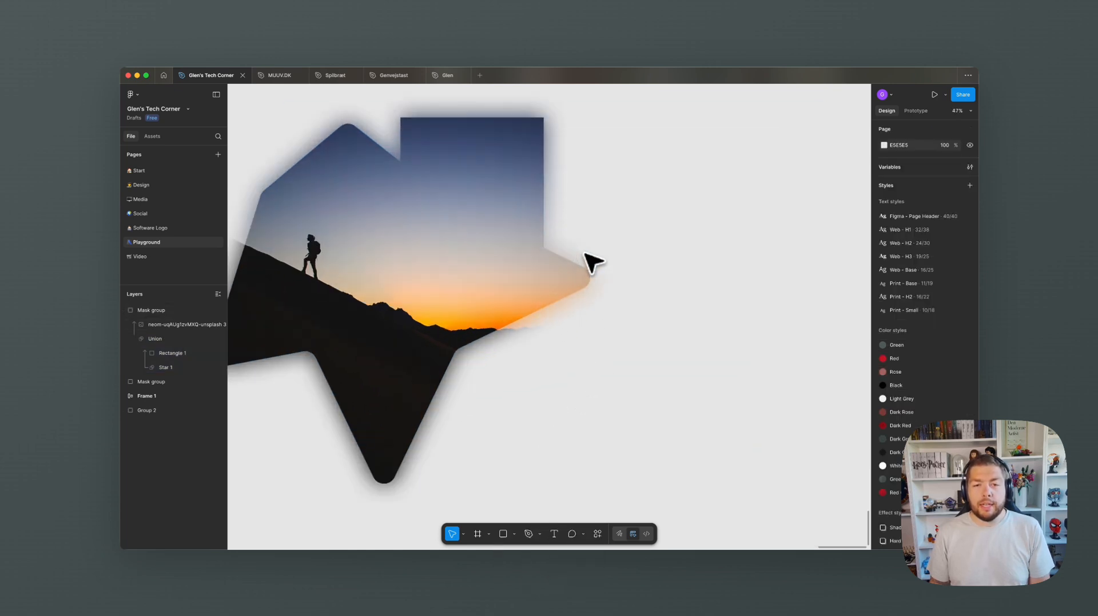
{"action": "scroll", "coordinate": [589, 263], "scroll_direction": "down", "scroll_amount": 3}
{"action": "left_click_drag", "start_coordinate": [503, 253], "coordinate": [528, 267]}
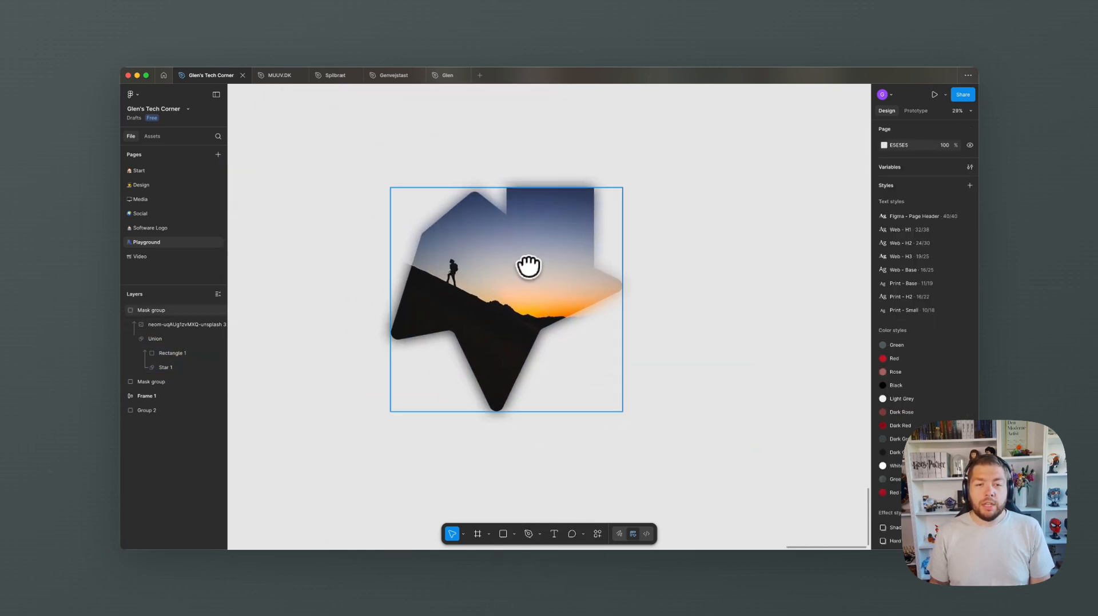